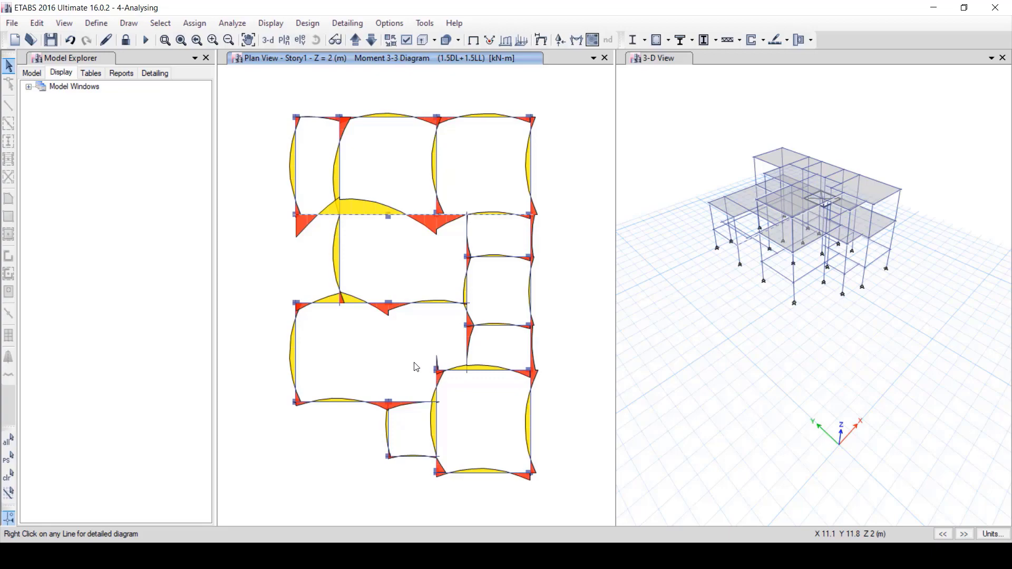
# Step: Switch to AutoCAD and pan the To etabs2.dxf plan to the column on the beam
pyautogui.hotkey('alt', 'Tab')
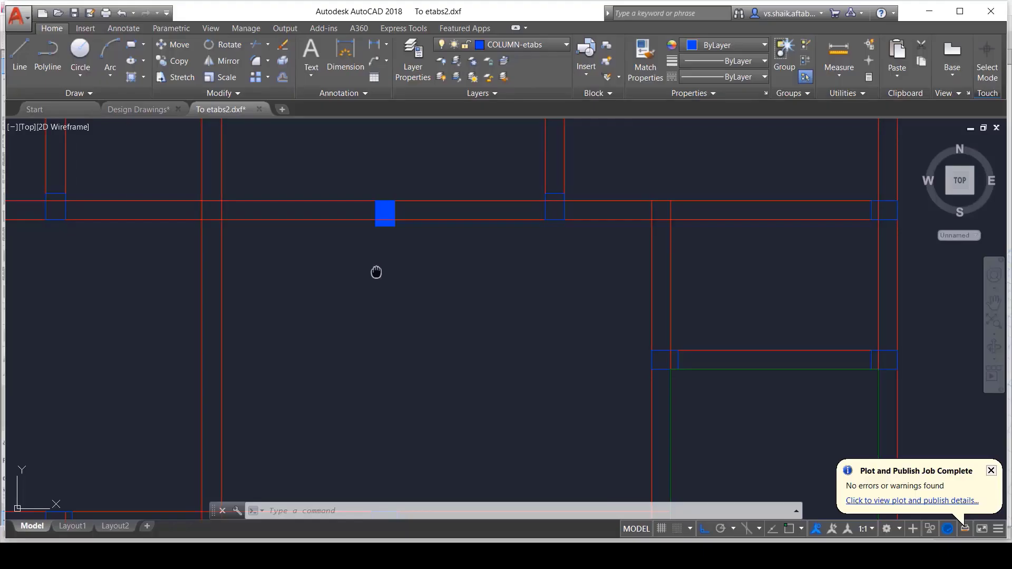
pyautogui.moveTo(374, 274); pyautogui.dragTo(411, 327, button='middle')
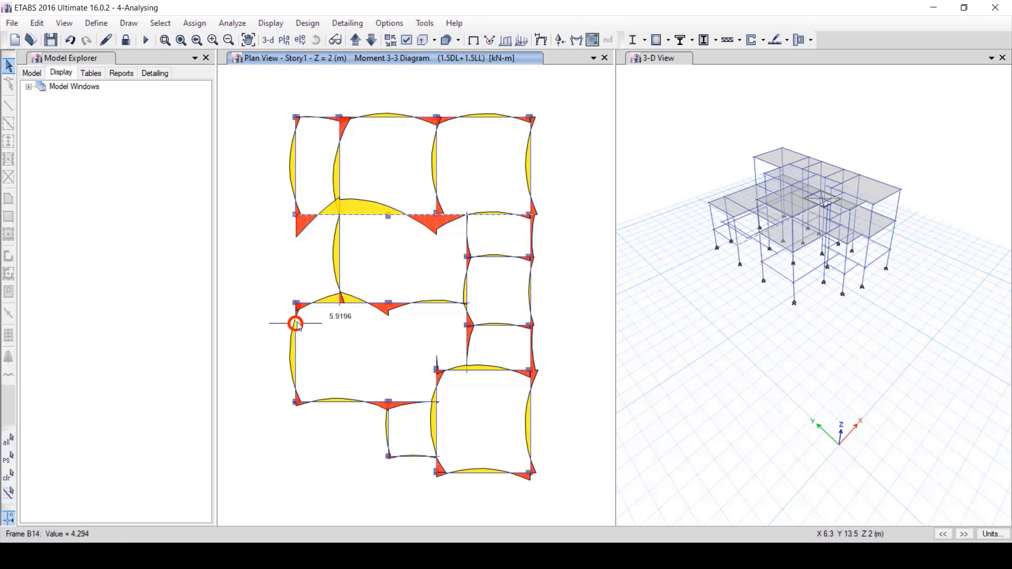
# Step: Read beam B3's 1.5DL+1.5LL shear, moment and deflection values along the span, then return to AutoCAD
pyautogui.rightClick(363, 216)
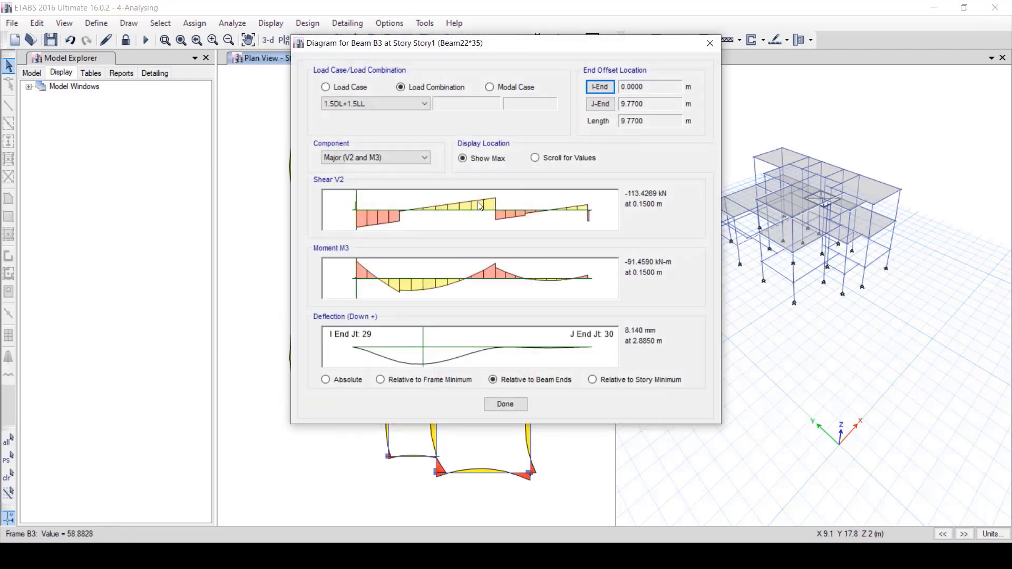
pyautogui.moveTo(558, 52); pyautogui.dragTo(815, 70)
pyautogui.click(792, 176)
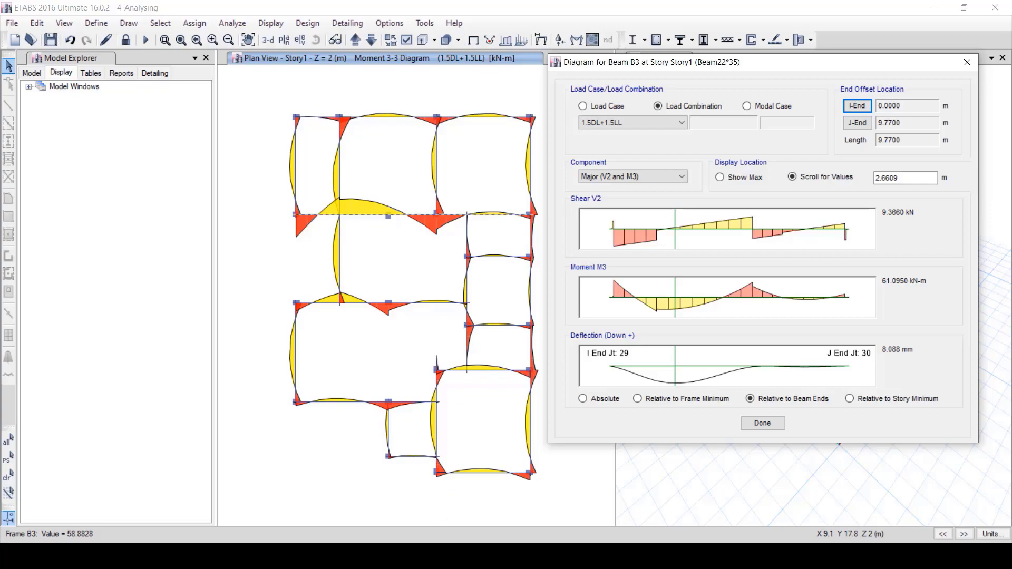
pyautogui.click(464, 512)
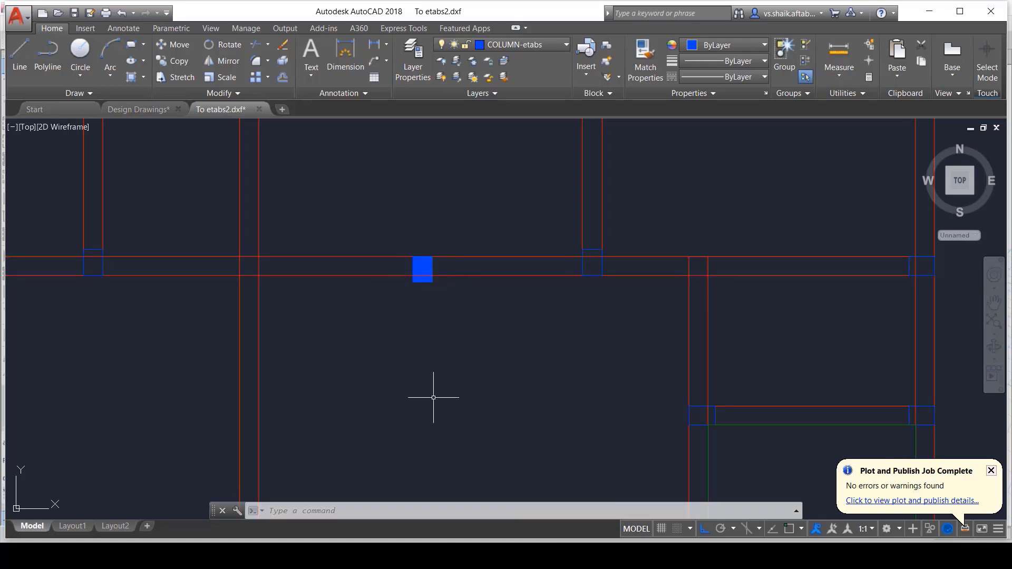
# Step: Show the Design Drawings file and erase the selected object
pyautogui.click(142, 110)
pyautogui.press('Delete')
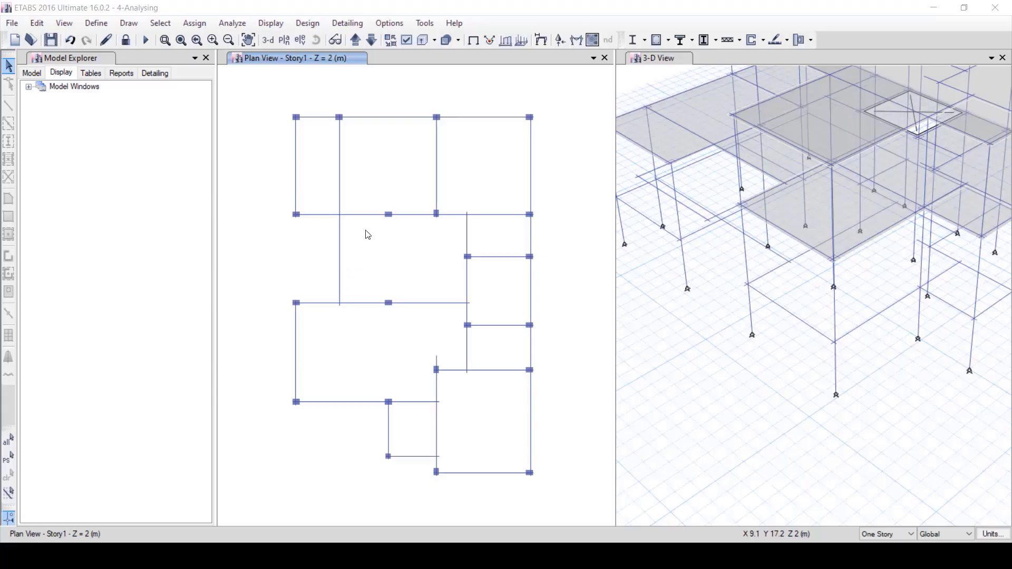
# Step: Select the plan members and display their Moment 3-3 diagrams for 1.5DL+1.5LL
pyautogui.moveTo(371, 205); pyautogui.dragTo(399, 222)
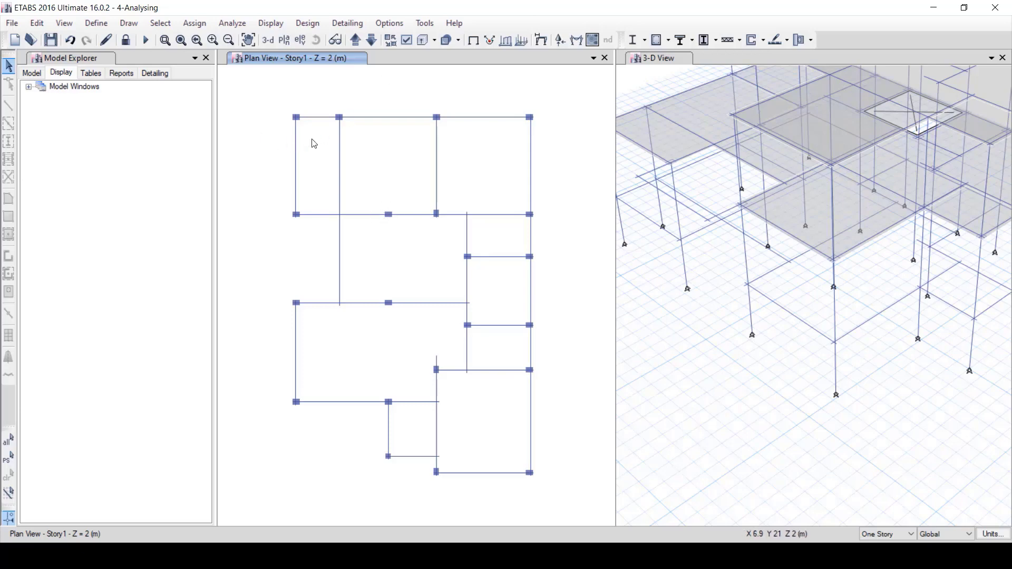
pyautogui.click(373, 40)
pyautogui.press('Return')
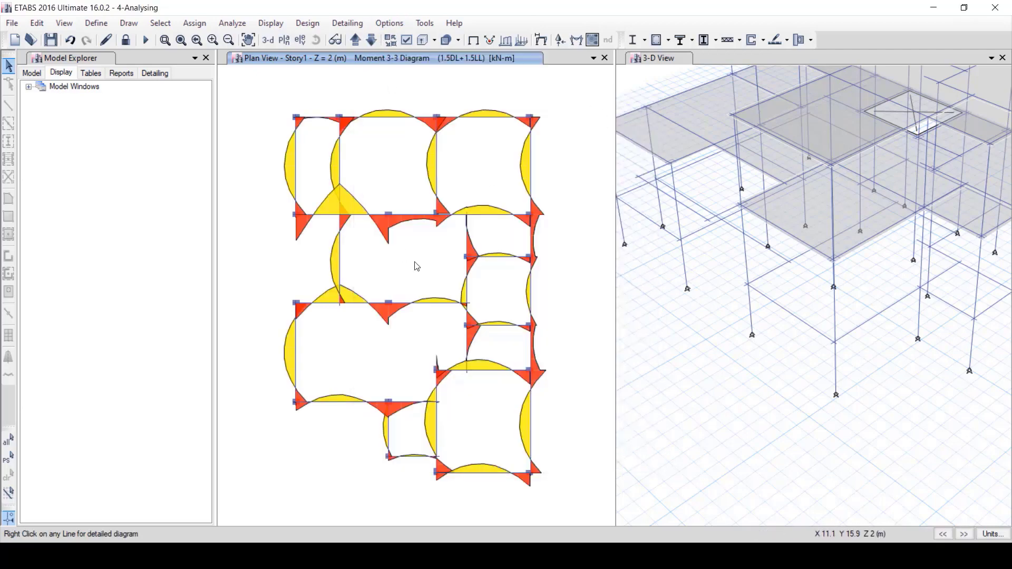
# Step: Open beam B3's diagram and slide to the middle support, reading -51.6006 kN-m at 3.7932 m
pyautogui.click(356, 215)
pyautogui.rightClick(356, 215)
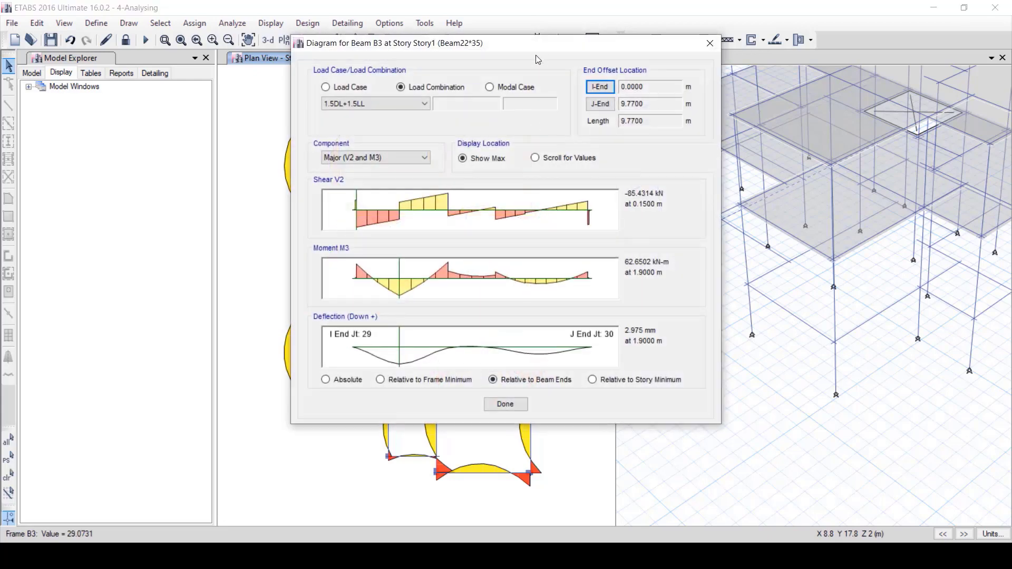
pyautogui.moveTo(535, 55); pyautogui.dragTo(805, 66)
pyautogui.moveTo(658, 298); pyautogui.dragTo(716, 299)
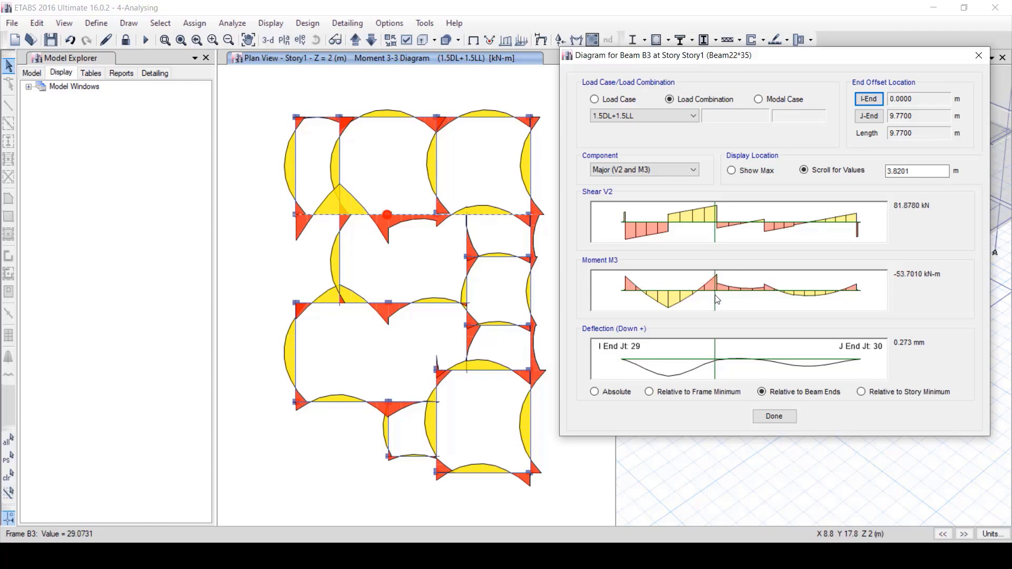
pyautogui.moveTo(716, 300); pyautogui.dragTo(714, 300)
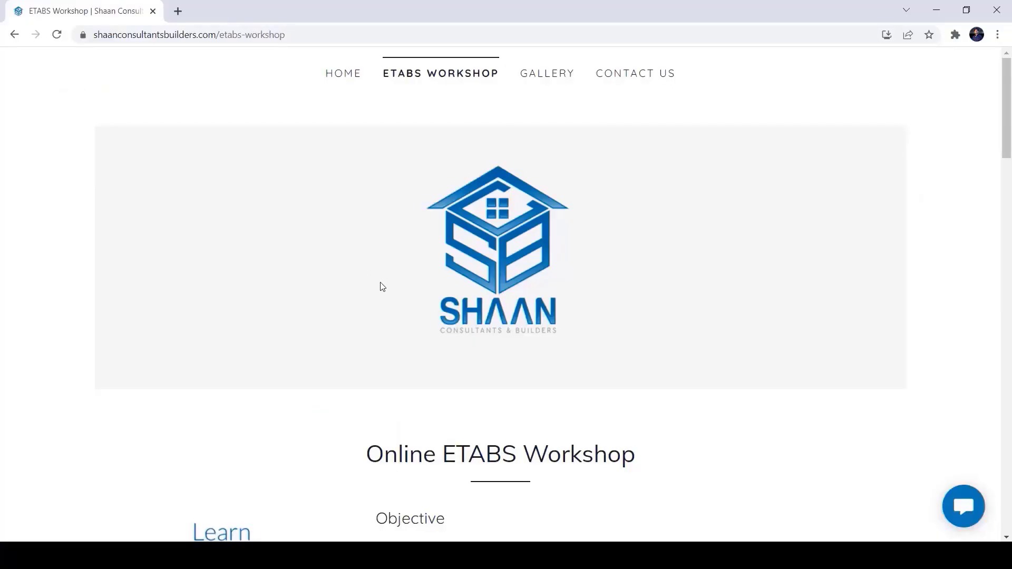
pyautogui.scroll(-3, 379, 287)
pyautogui.scroll(3, 366, 239)
pyautogui.scroll(-3, 380, 286)
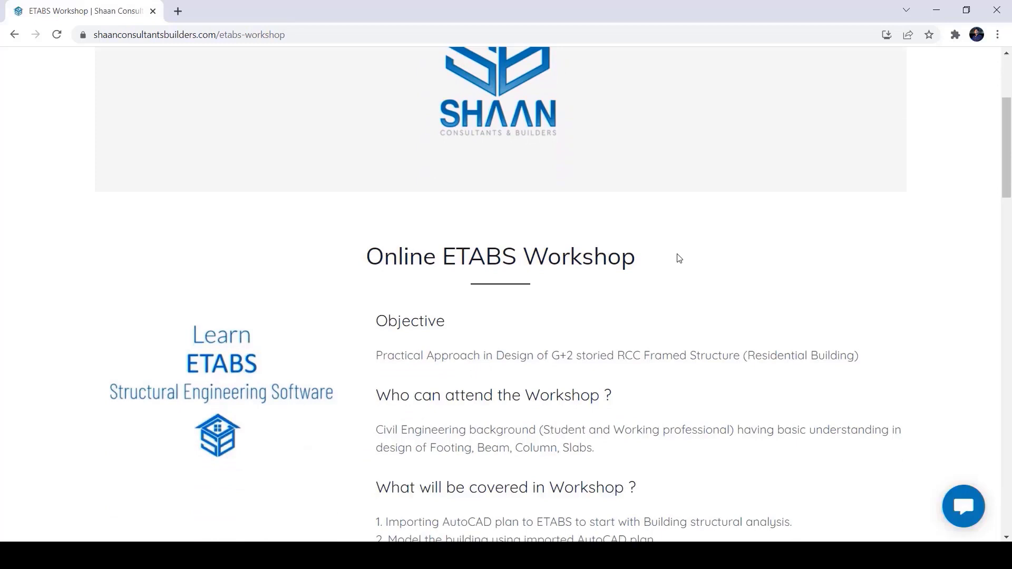
pyautogui.scroll(-2, 678, 258)
pyautogui.scroll(2, 678, 258)
pyautogui.scroll(-2, 678, 258)
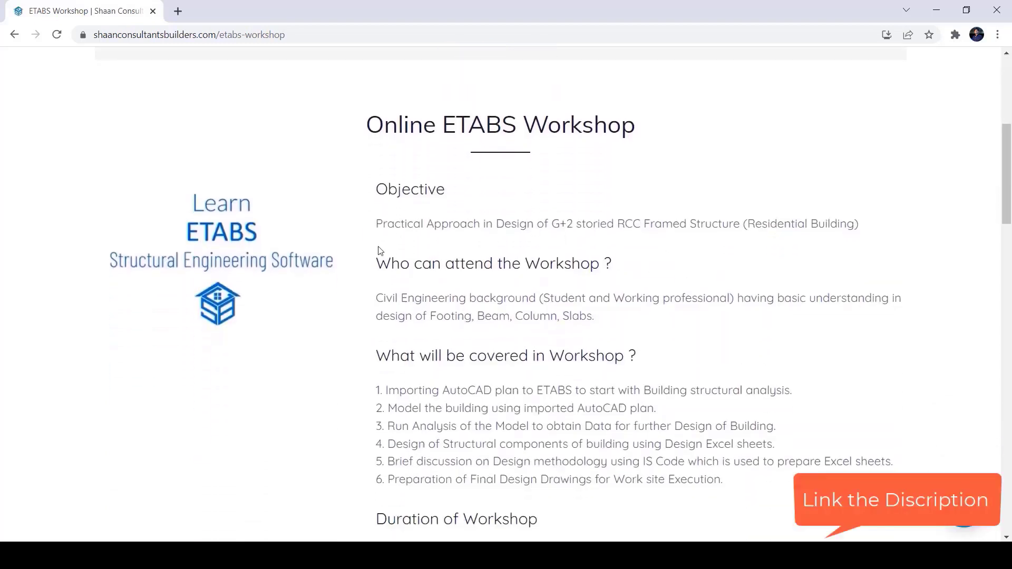